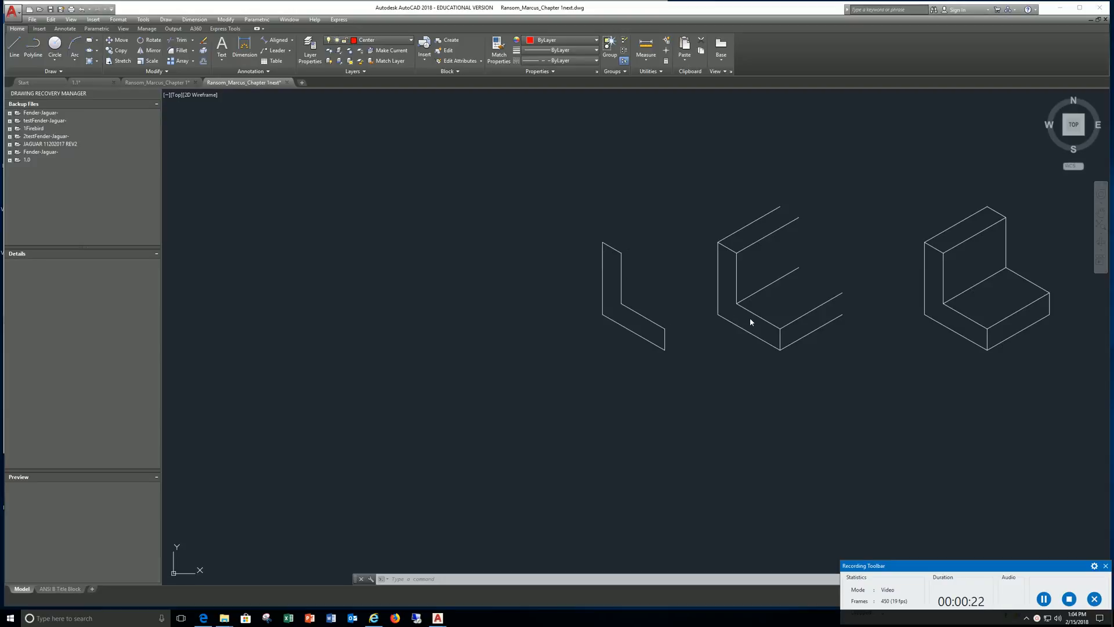
Examine the isometric bracket's construction stages, from the L-shaped profile to the hole with centre marks, and the available ellipse methods.
mouse_move(742, 414)
middle_down()
mouse_move(728, 401)
mouse_move(576, 400)
mouse_move(534, 365)
middle_up()
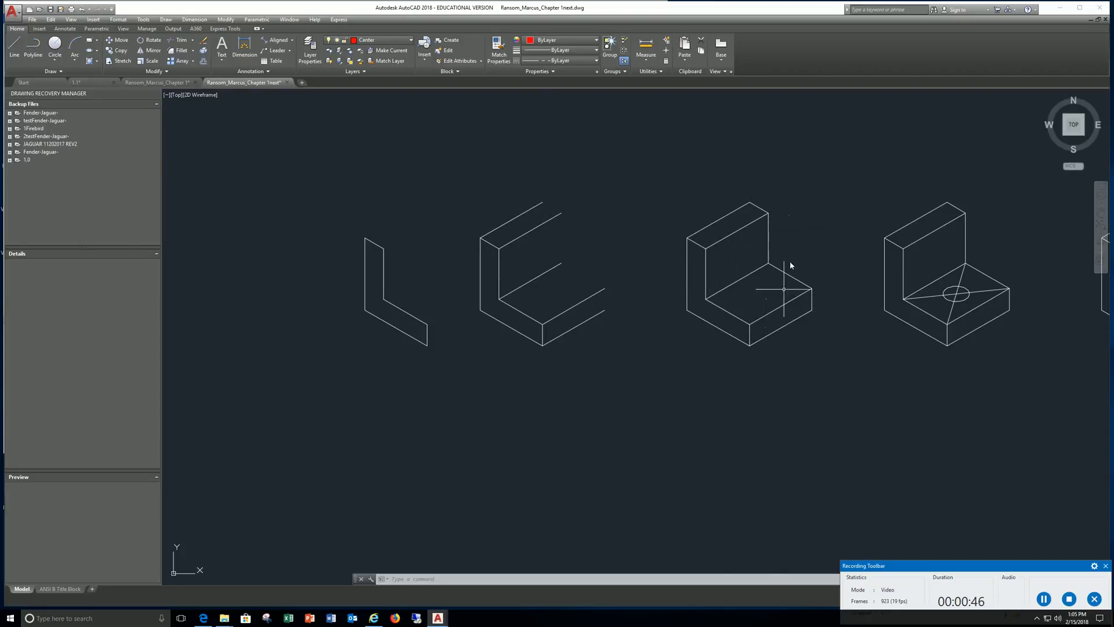
mouse_move(770, 368)
middle_down()
mouse_move(704, 341)
mouse_move(485, 351)
middle_up()
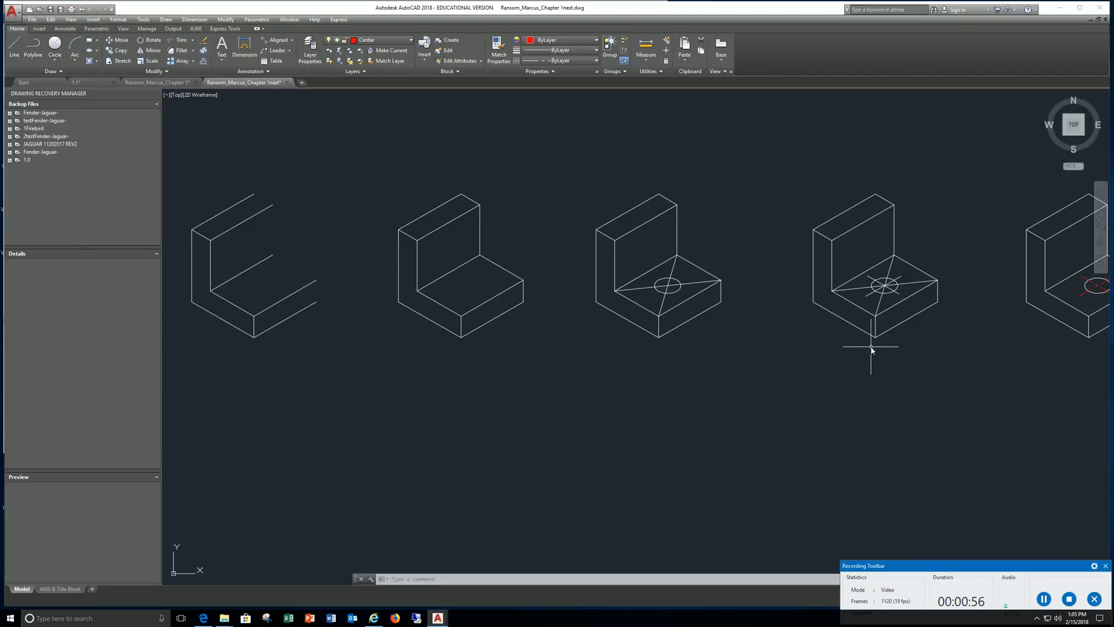
scroll(855, 393, down, 2)
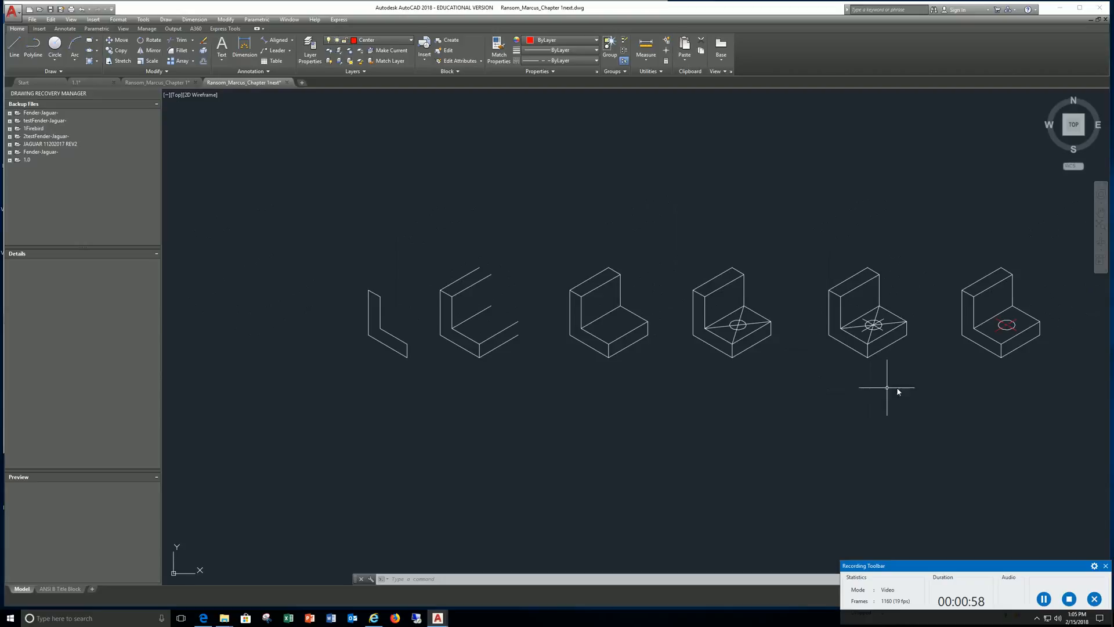
mouse_move(883, 385)
middle_down()
mouse_move(845, 368)
mouse_move(724, 365)
middle_up()
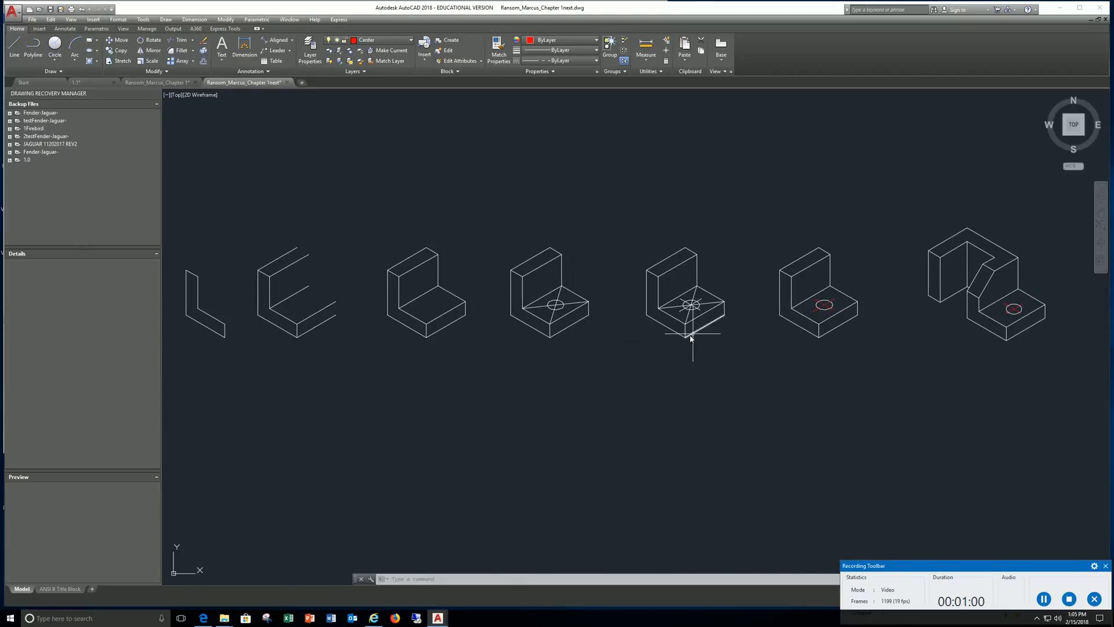
scroll(711, 331, up, 2)
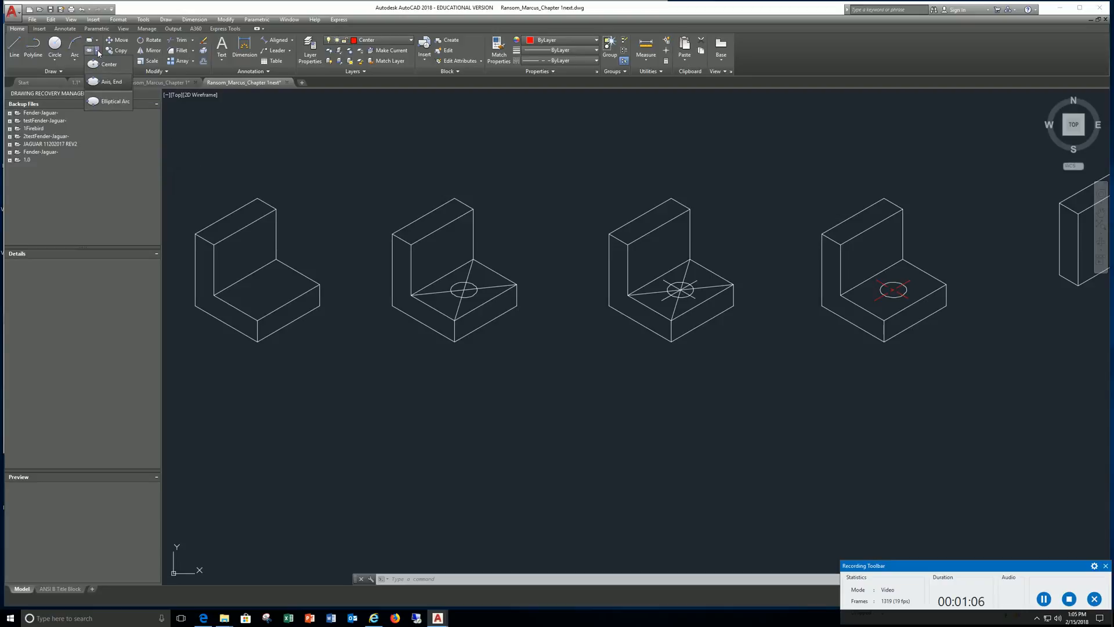
click(98, 51)
Turn on isometric drafting in the right isoplane and show the ellipse methods used for the bracket's hole.
drag(962, 565, 811, 502)
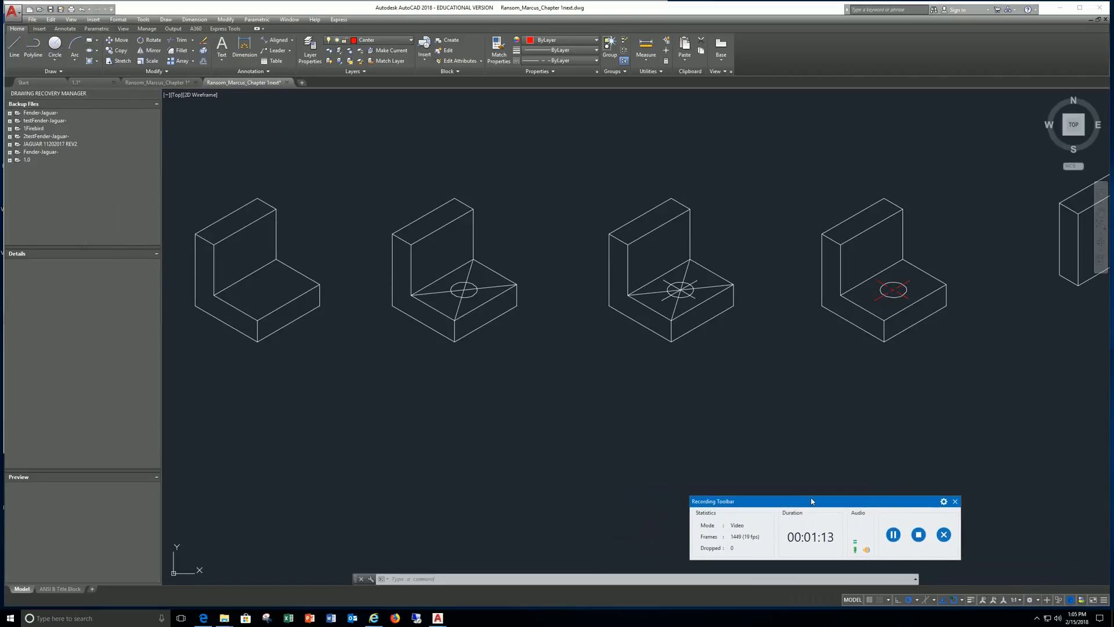
click(927, 603)
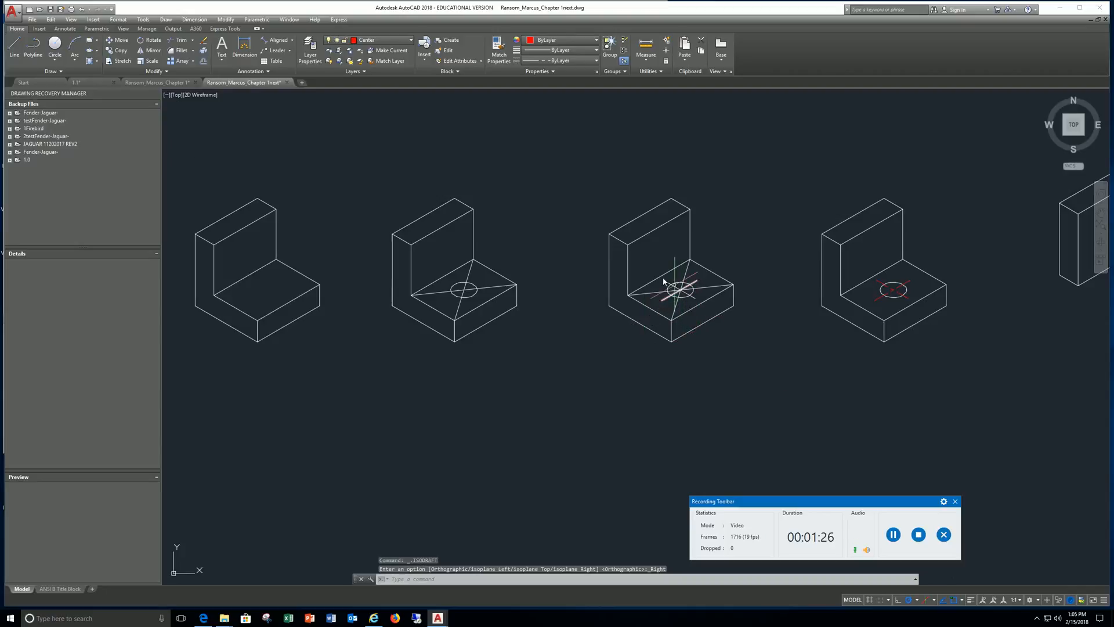
click(97, 52)
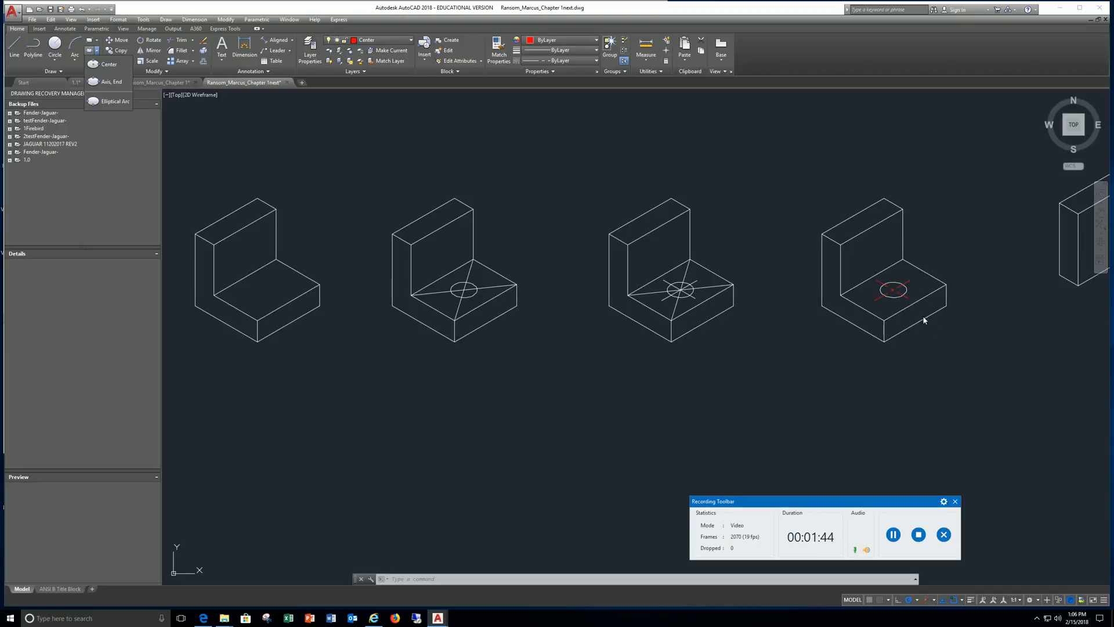
scroll(921, 322, down, 2)
scroll(913, 318, up, 2)
scroll(925, 269, down, 3)
scroll(999, 276, down, 1)
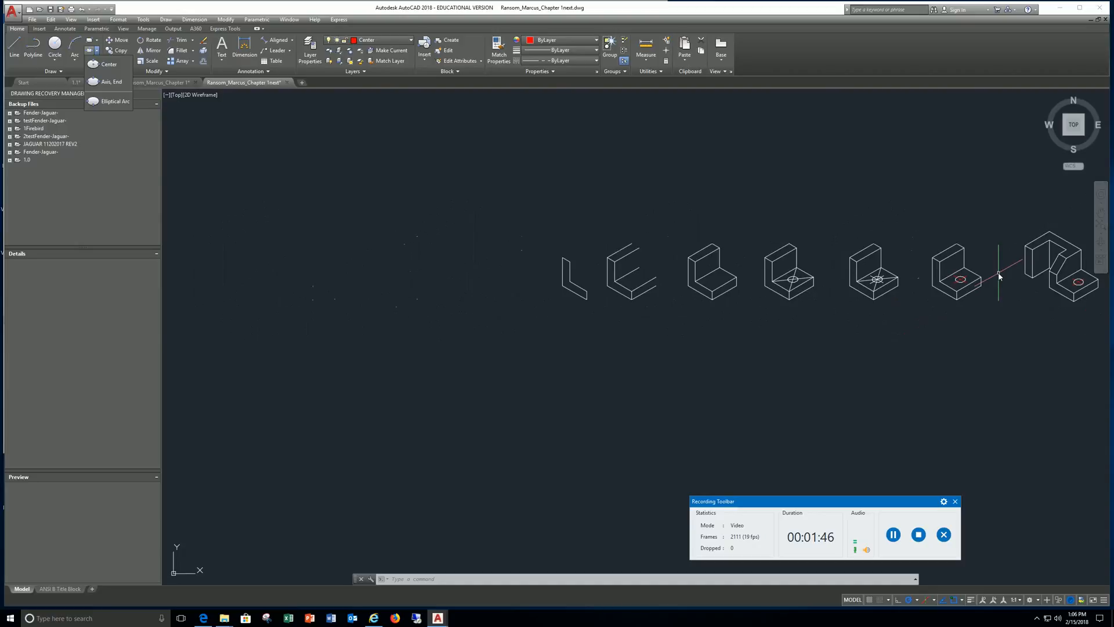
scroll(998, 276, up, 5)
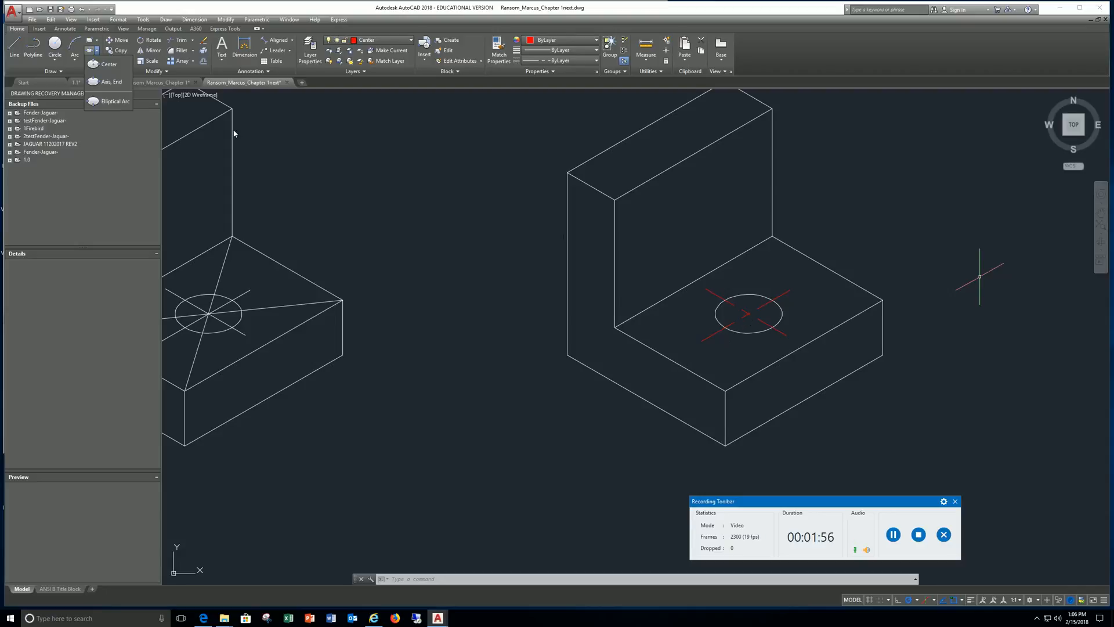
Draw a short sample line on the Center layer in the empty space beside the L-shaped bracket with red centre marks.
click(203, 61)
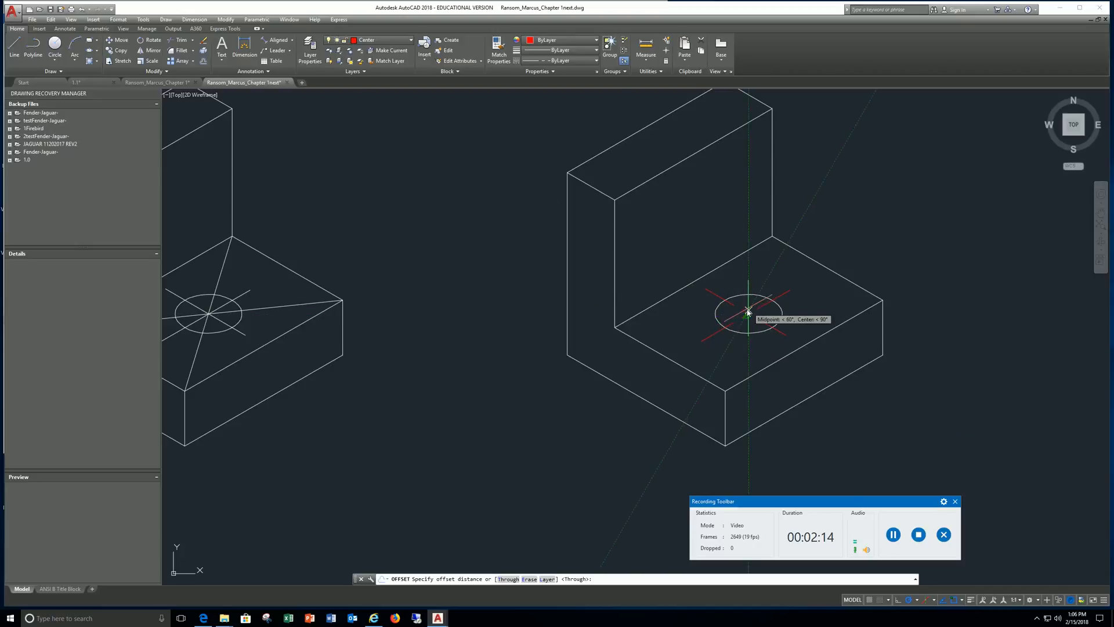
click(408, 41)
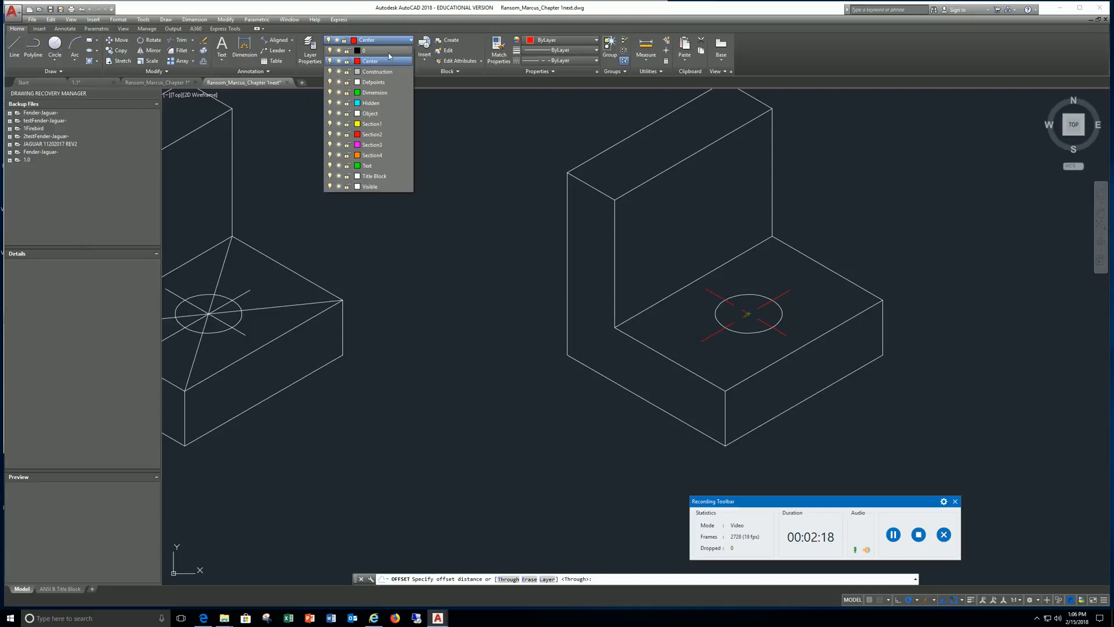
click(388, 59)
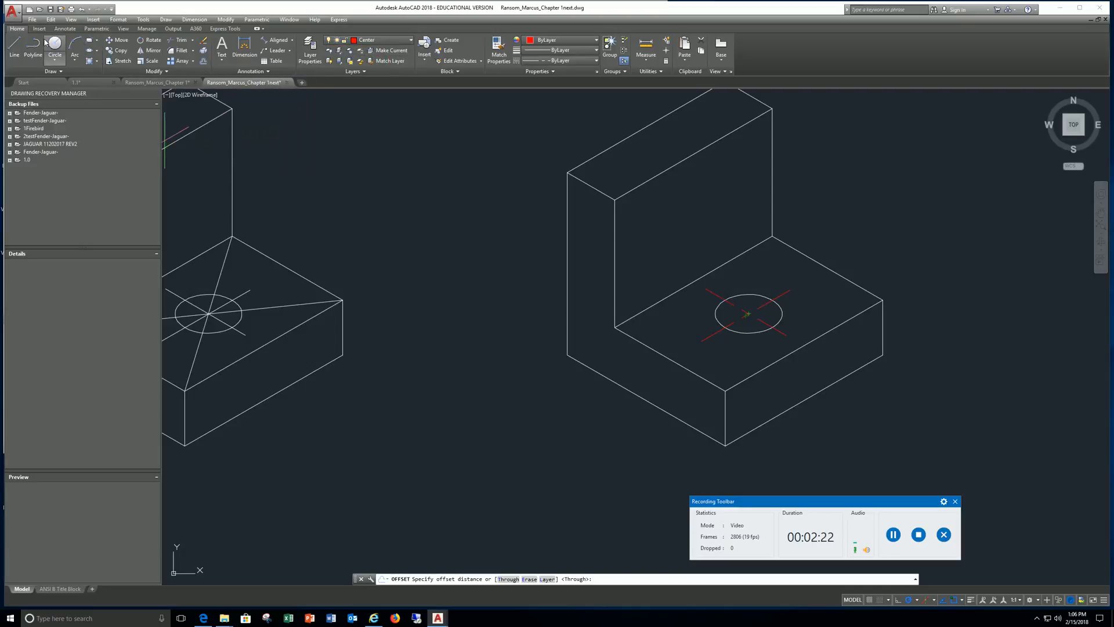
click(14, 44)
click(393, 173)
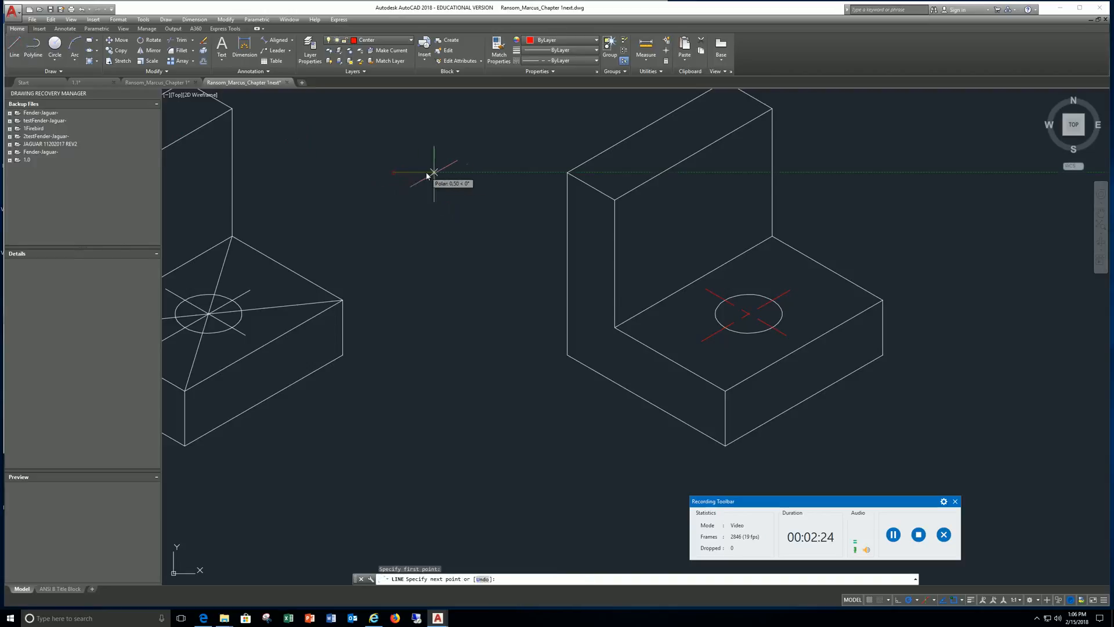
click(457, 192)
right_click(463, 190)
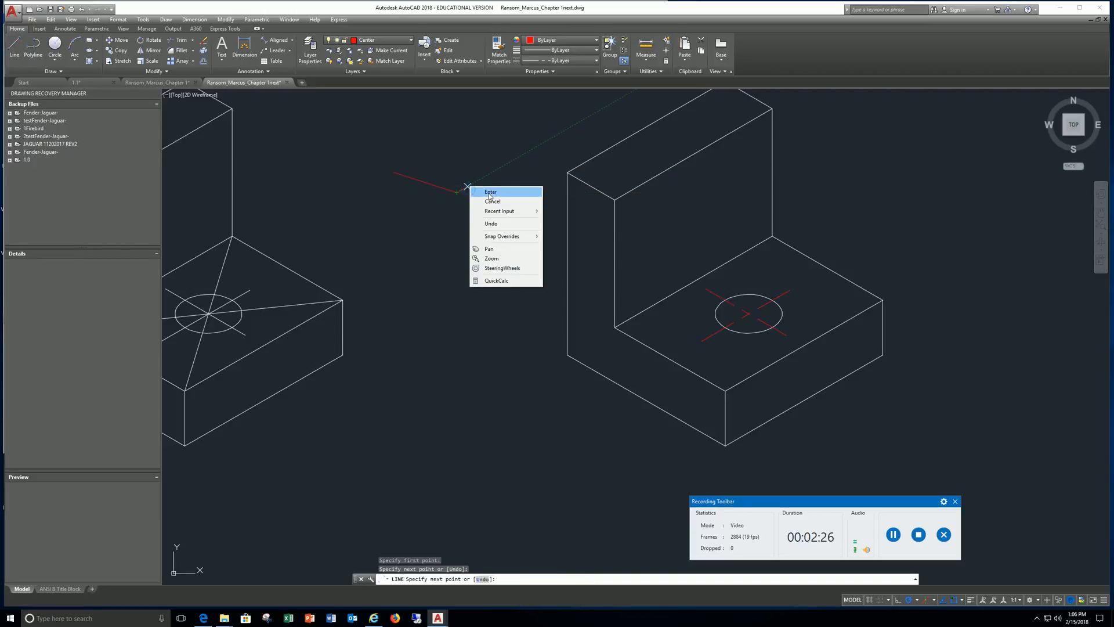
click(486, 192)
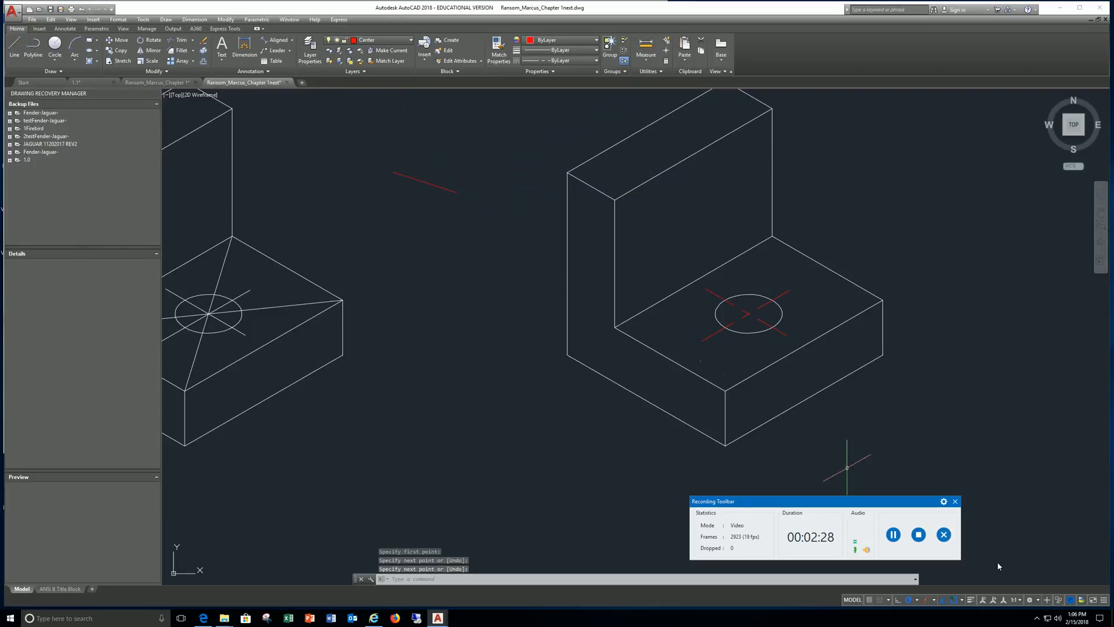
Turn off isometric drafting and try Match Properties with the red sample line as the source object.
double_click(927, 601)
click(927, 601)
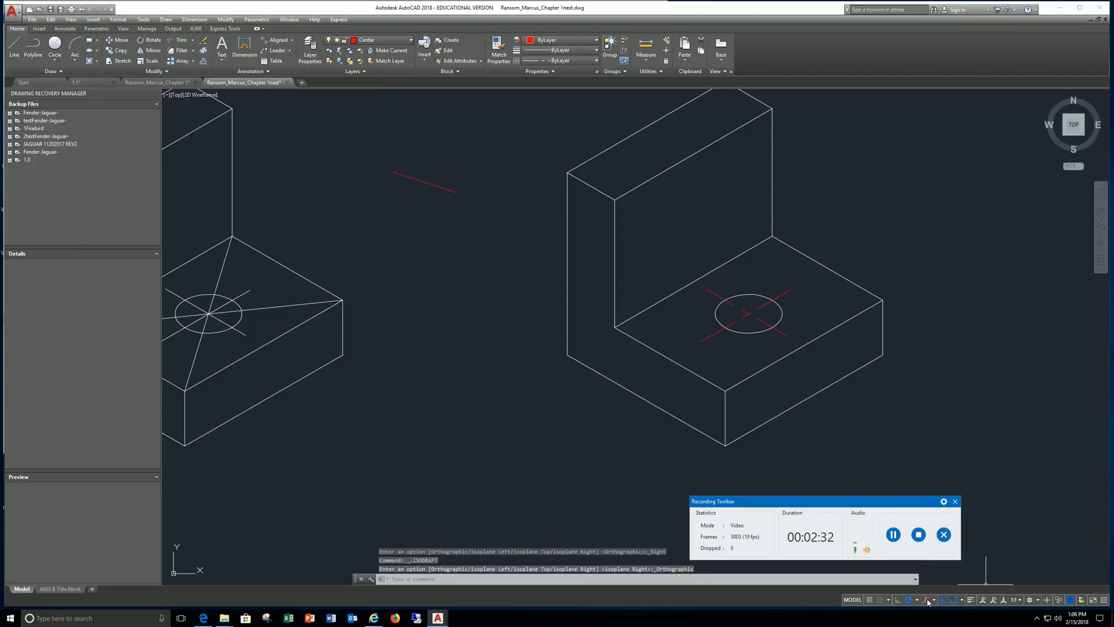
click(499, 51)
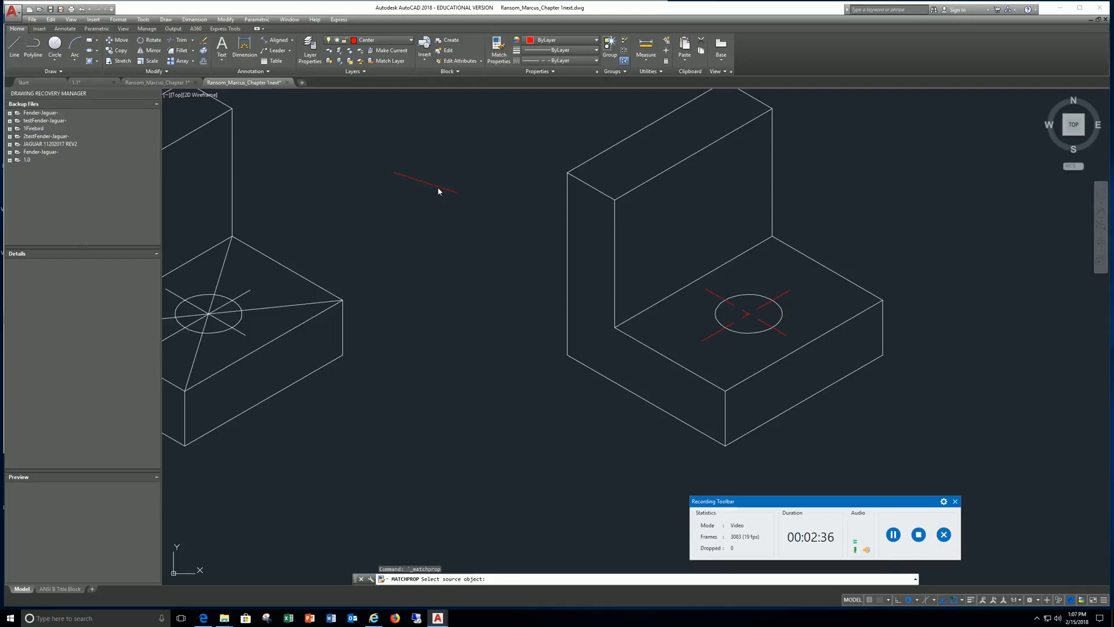
click(438, 191)
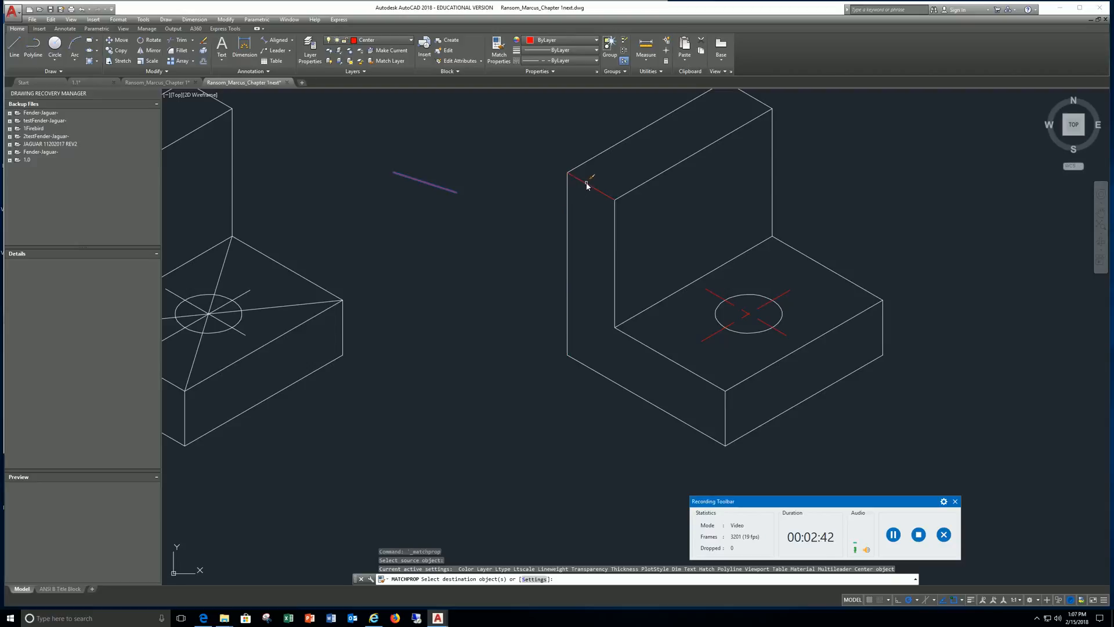
key(Escape)
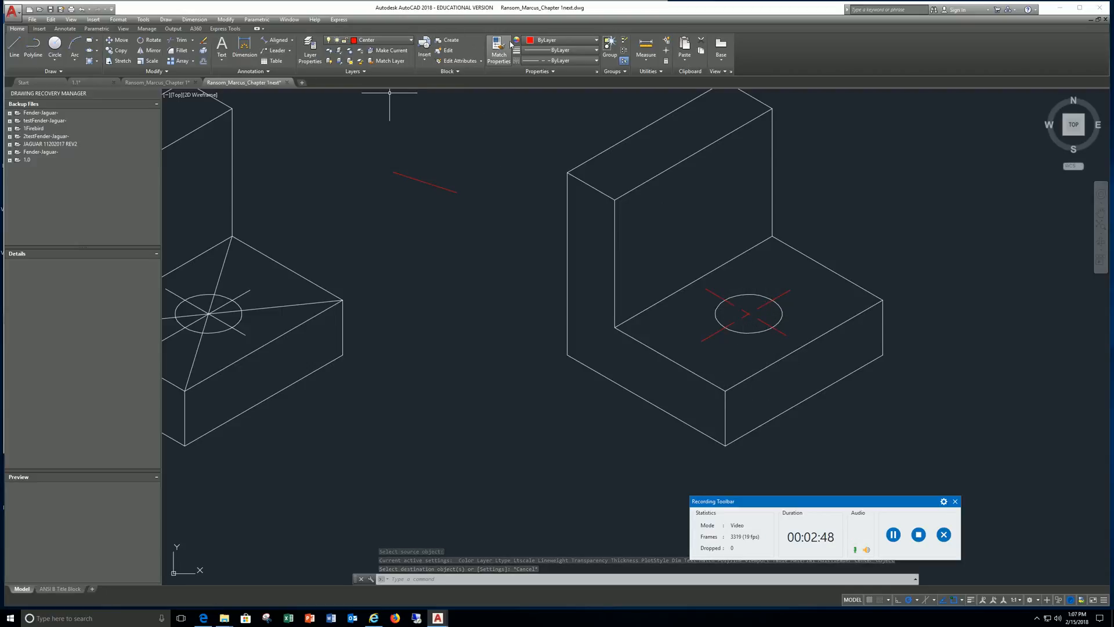
Erase the red sample line beside the bracket.
click(204, 42)
click(464, 169)
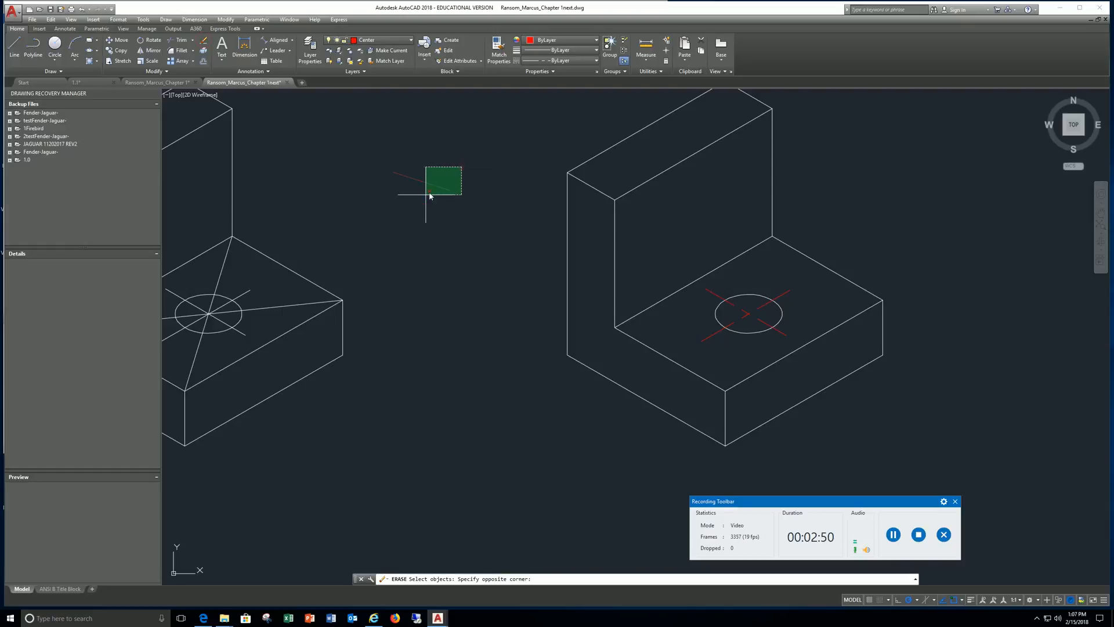
click(427, 195)
scroll(667, 310, down, 4)
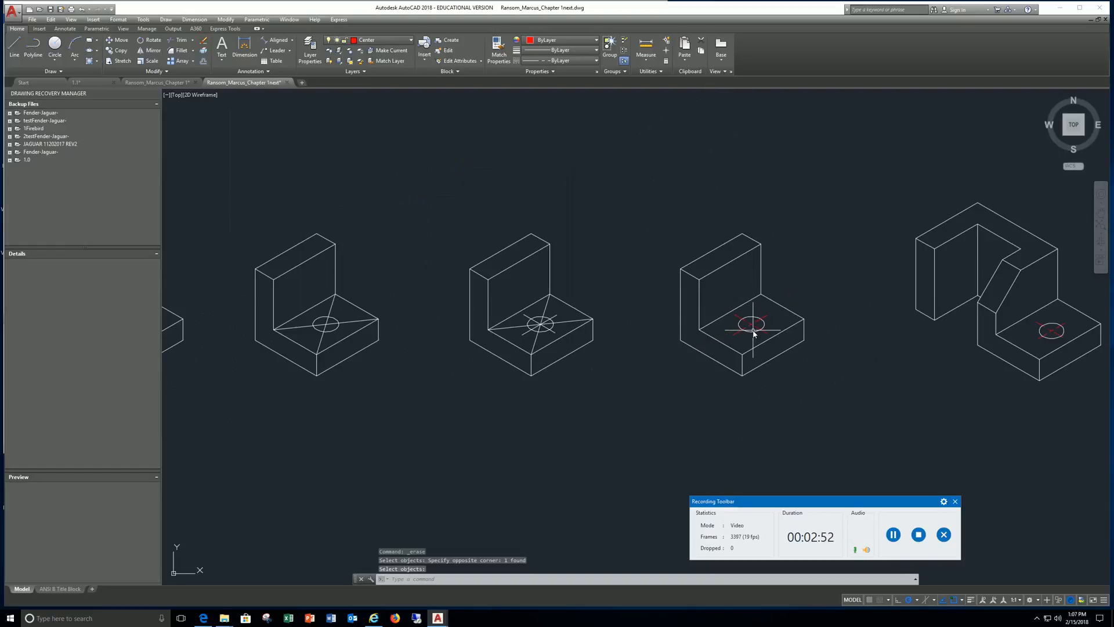
Erase the short upper rear edge on the upright of the L-shaped bracket with red centre marks.
mouse_move(920, 349)
middle_down()
mouse_move(716, 348)
mouse_move(589, 378)
middle_up()
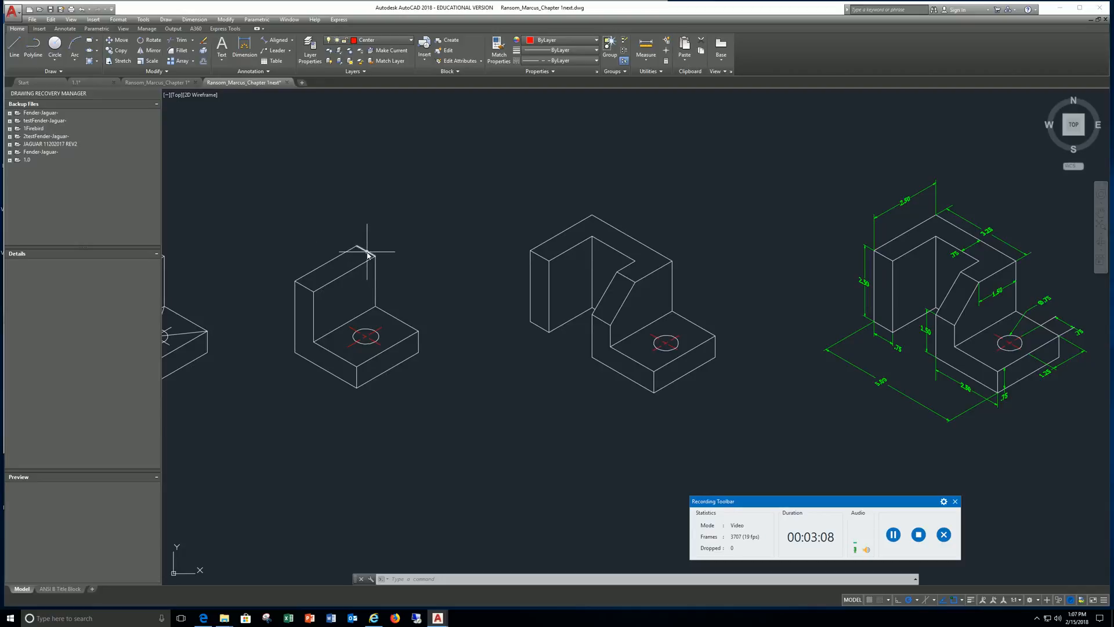
scroll(364, 255, down, 2)
middle_drag(364, 255, 448, 345)
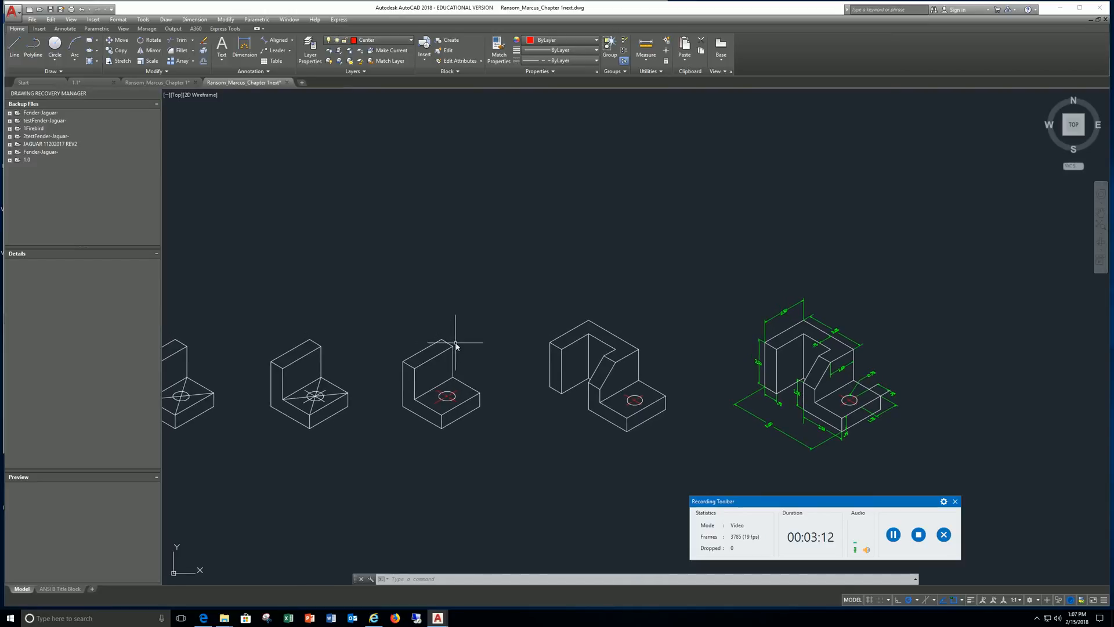
scroll(448, 342, up, 4)
mouse_move(473, 326)
middle_down()
mouse_move(589, 231)
mouse_move(656, 228)
middle_up()
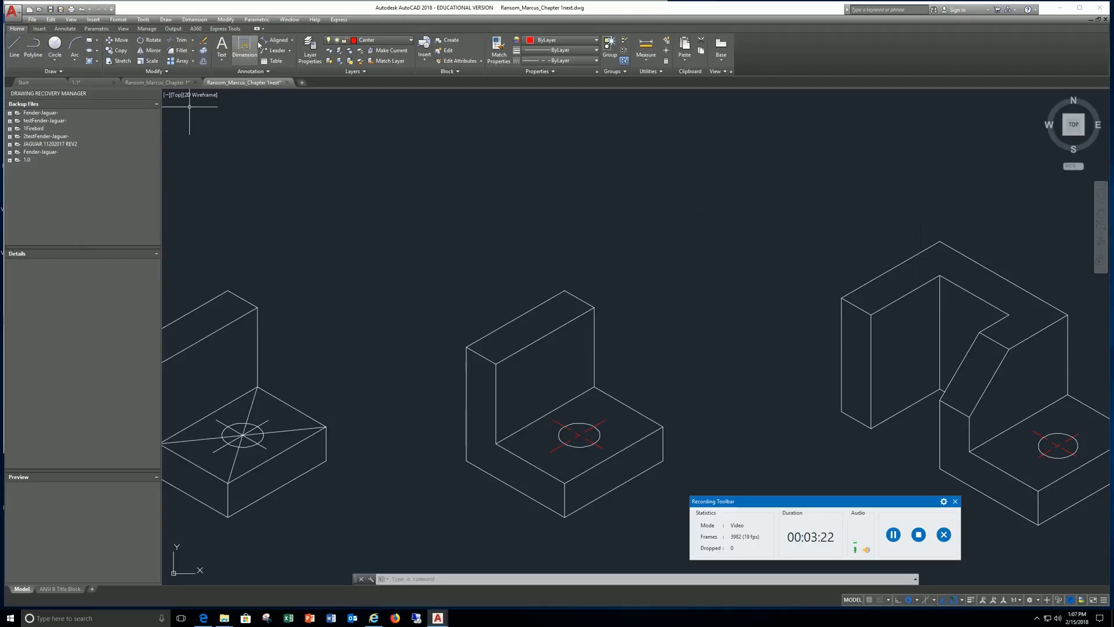
click(204, 40)
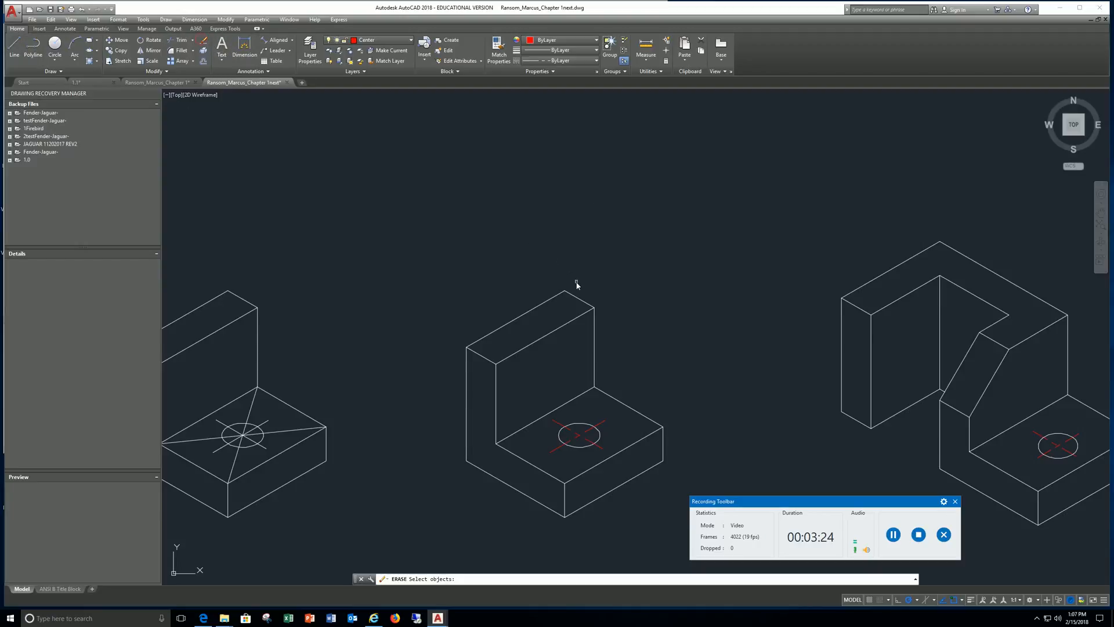
click(577, 301)
key(Return)
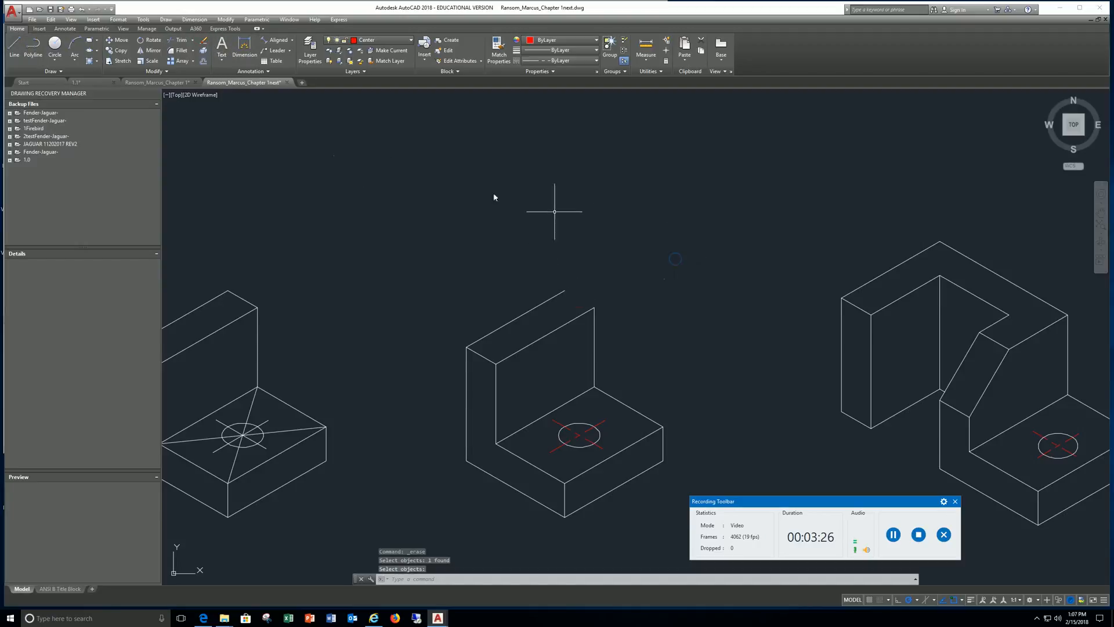
Turn on isometric drafting and switch to the left isoplane.
click(14, 45)
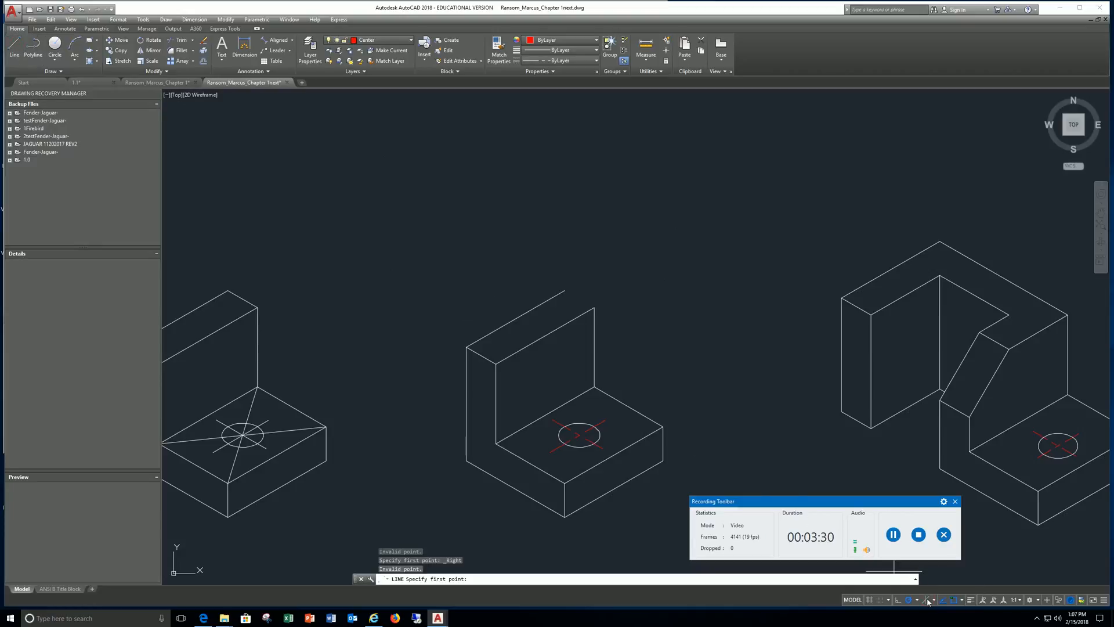
key(Escape)
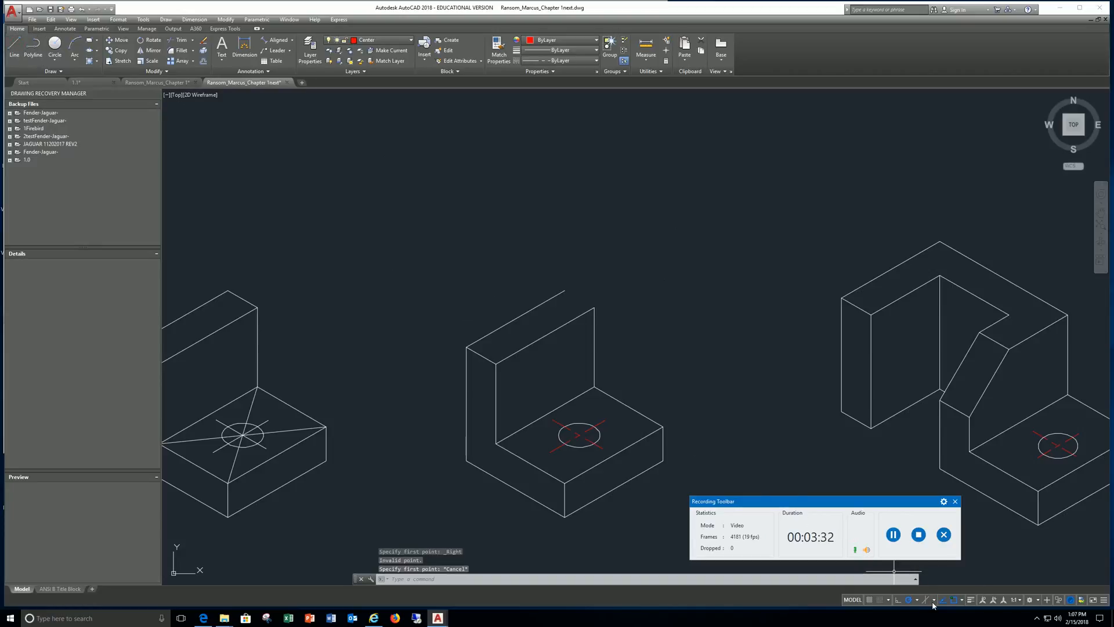
click(925, 601)
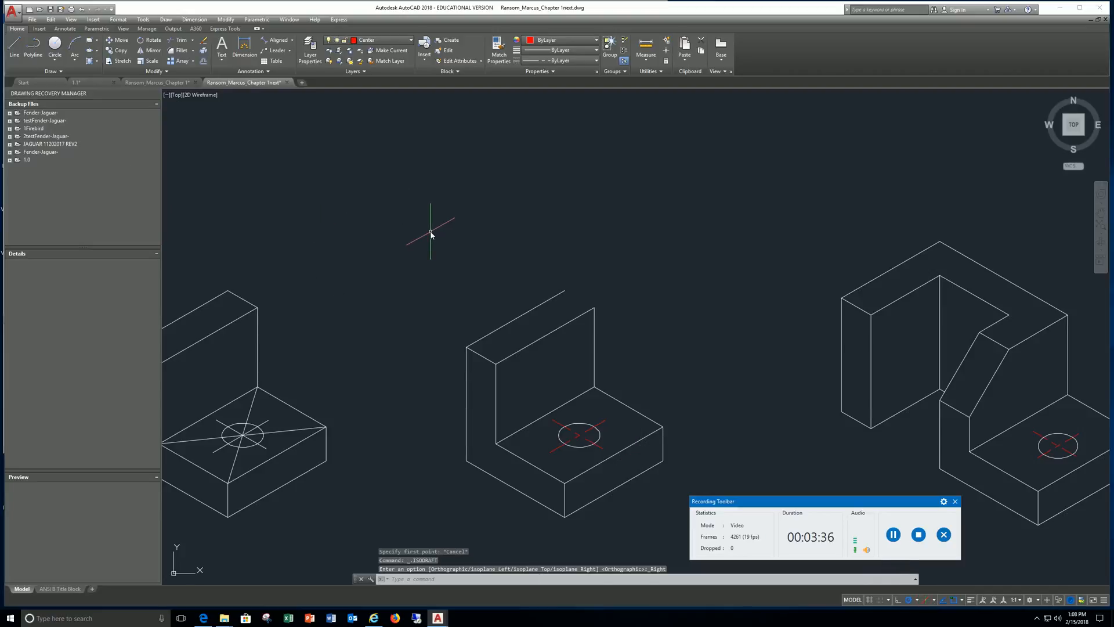
key(F5)
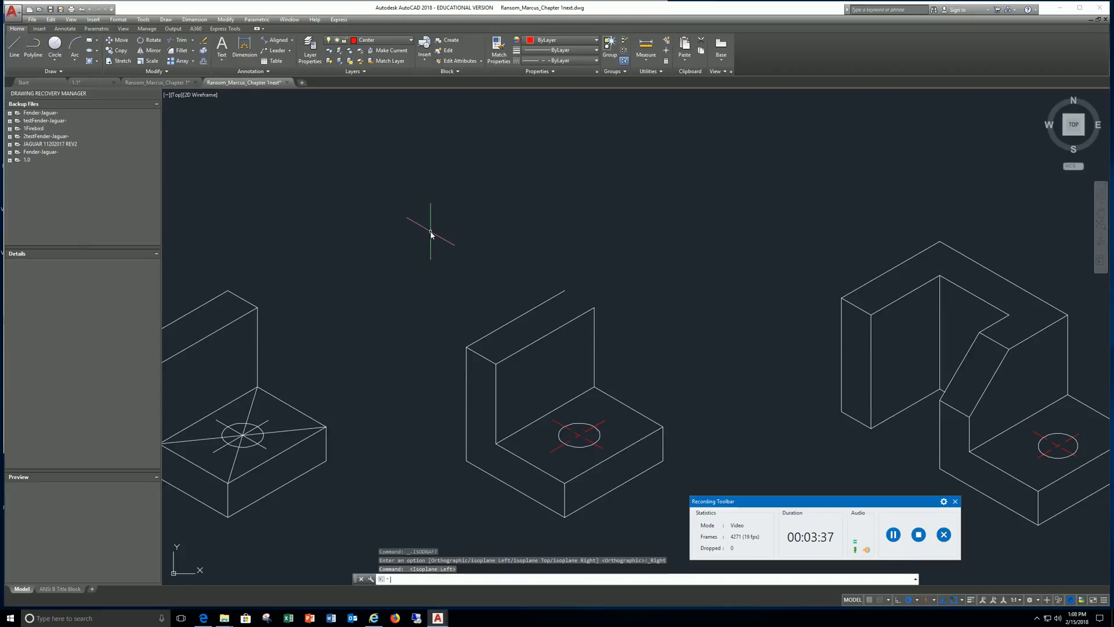
Draw a 3.25 line at 150° from the upper rear corner of the bracket's upright.
click(12, 50)
click(593, 307)
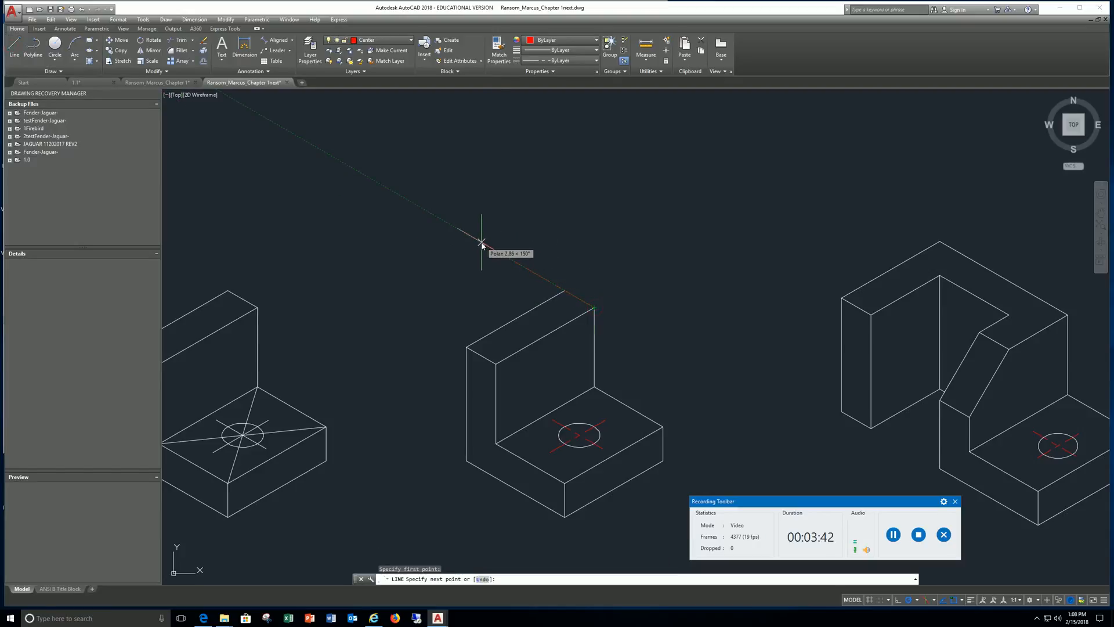
key(Return)
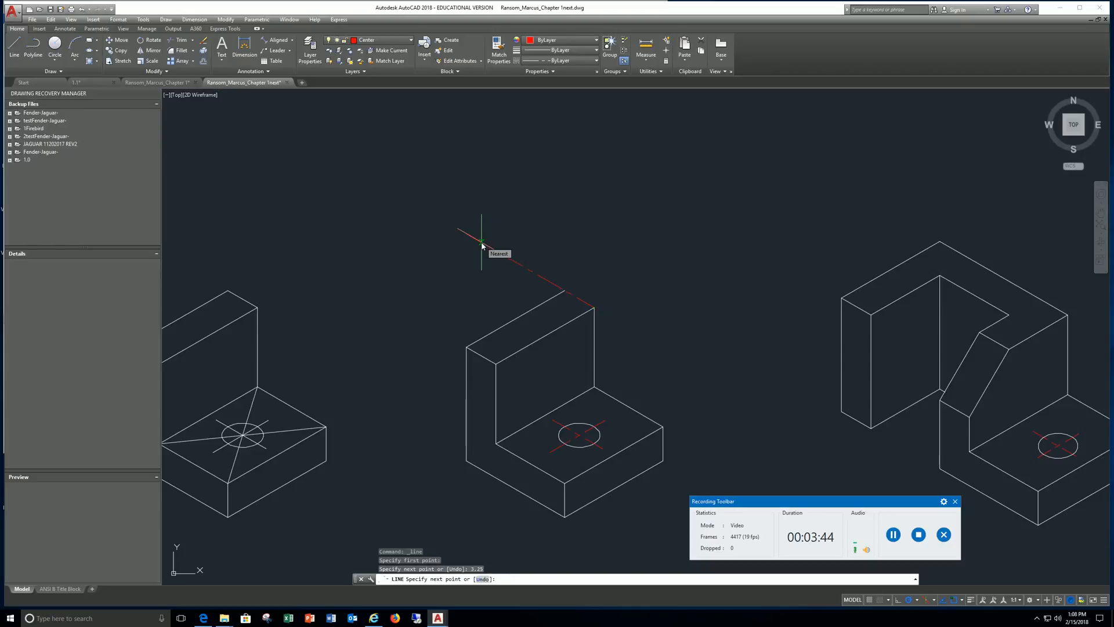
click(497, 49)
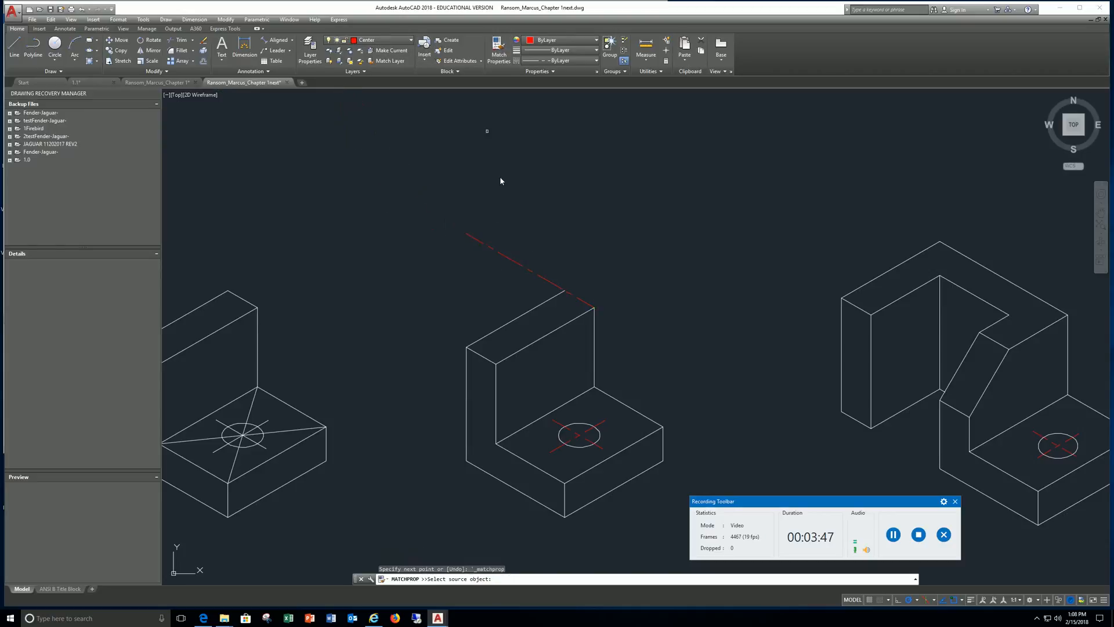
click(544, 338)
click(549, 284)
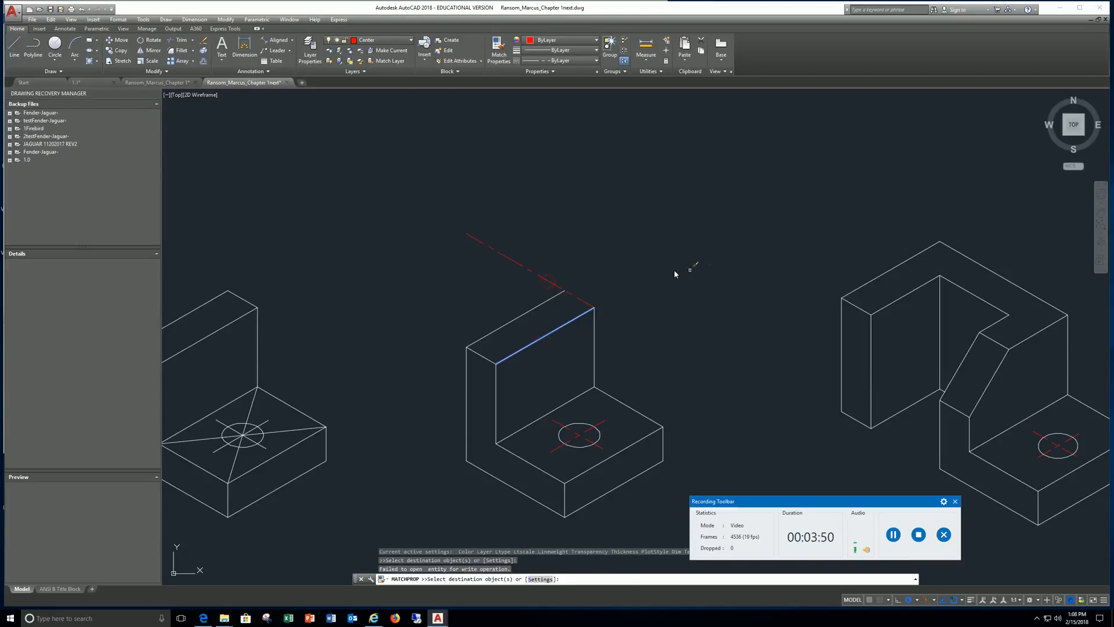
click(553, 279)
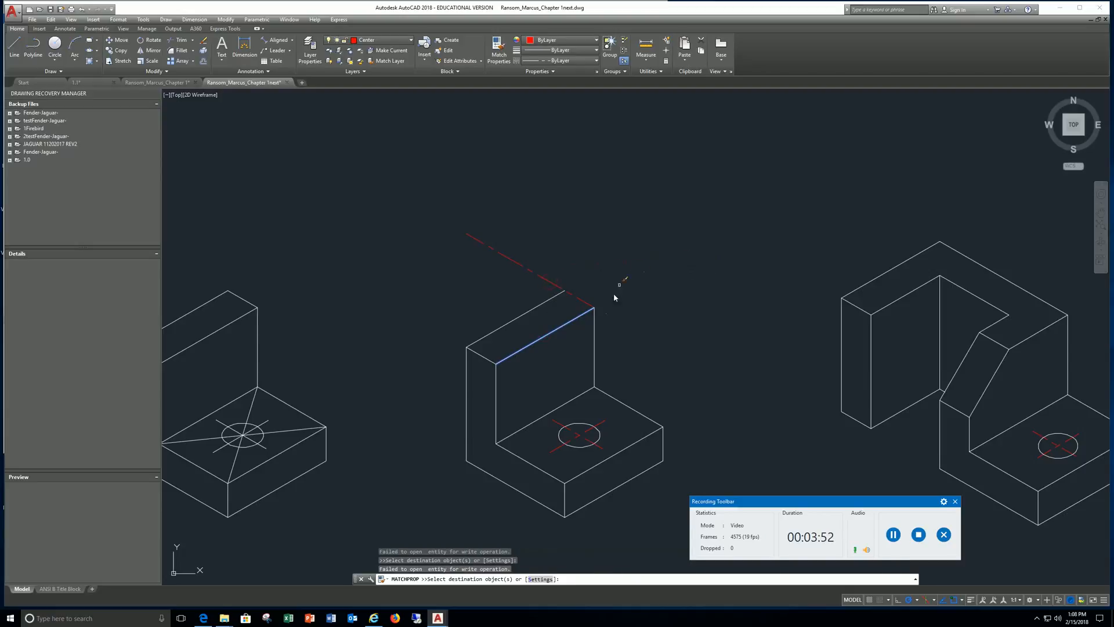
click(499, 49)
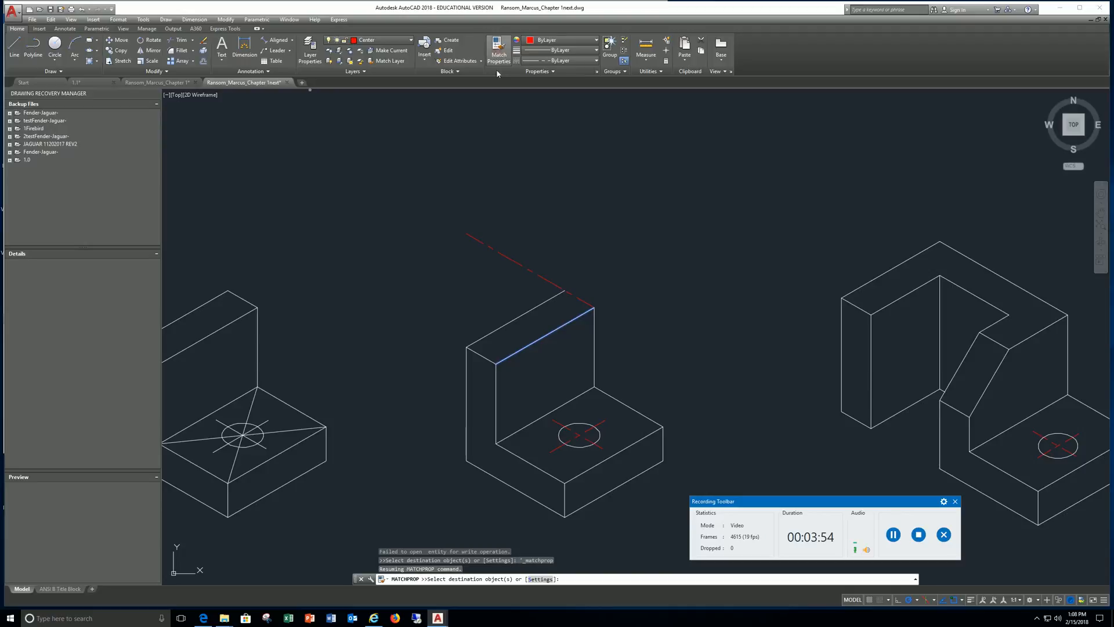
key(Escape)
key(Escape)
key(Escape)
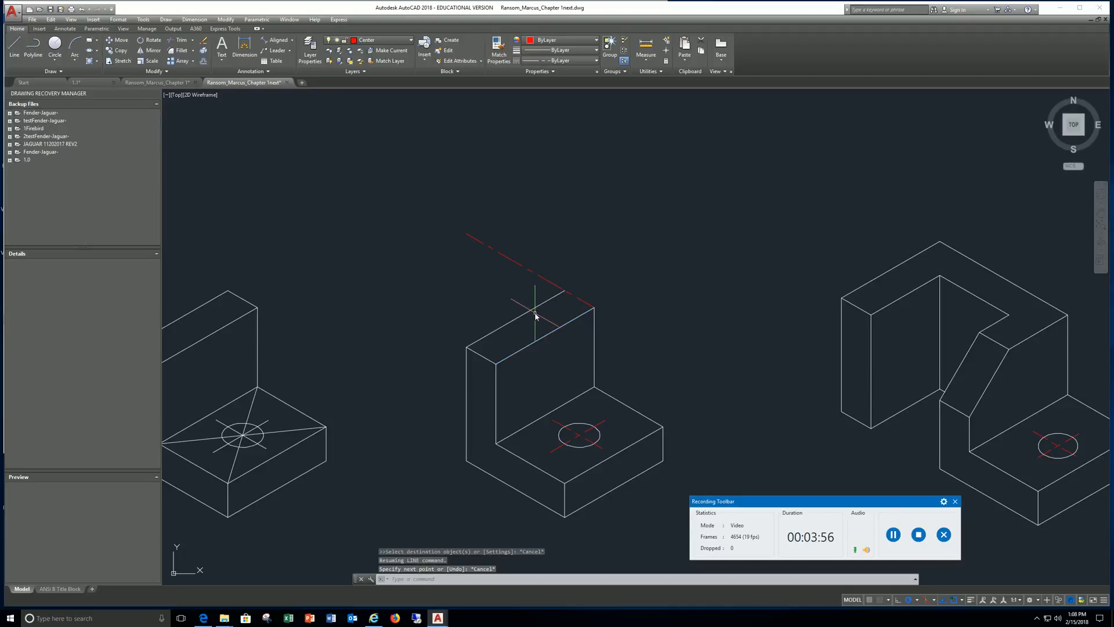
Match the properties of the new red 150° line to those of the white upper rear edge of the bracket's upright.
click(498, 49)
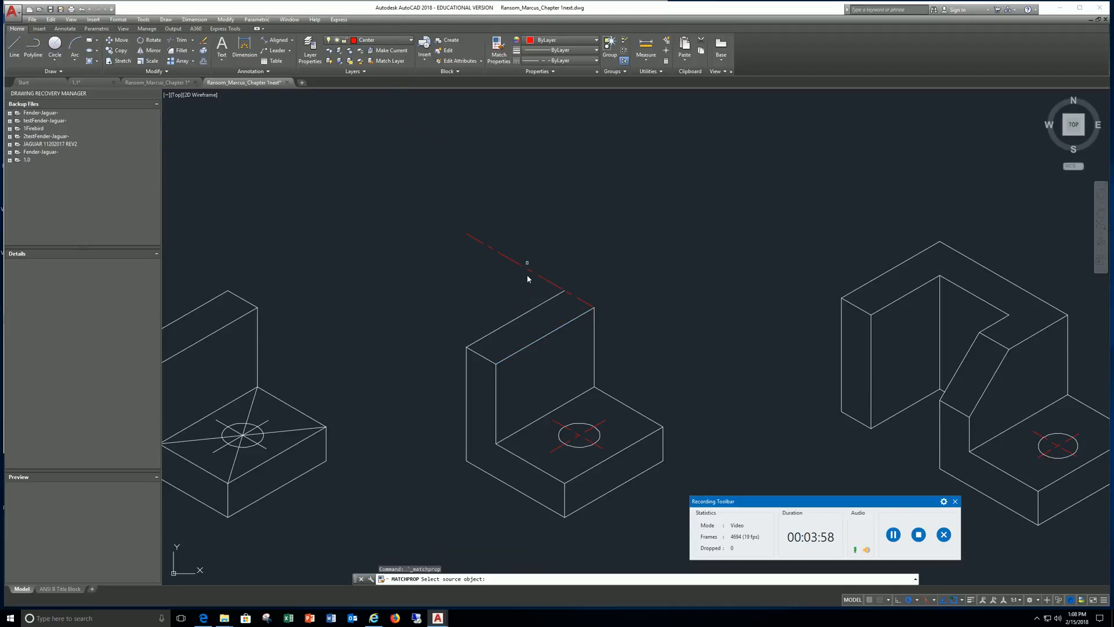
click(533, 310)
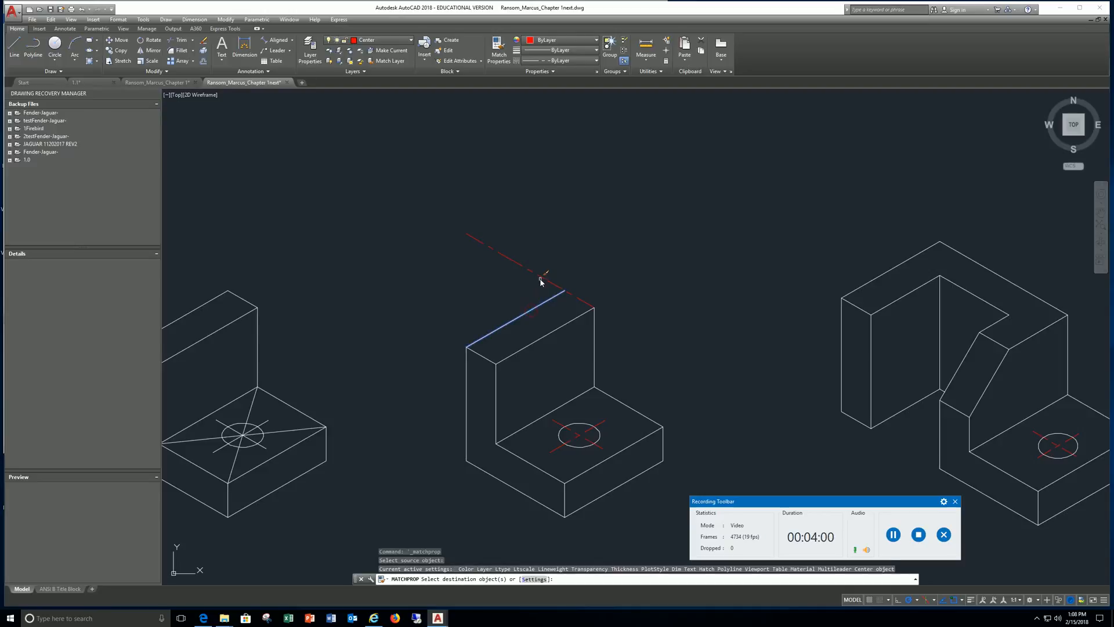
right_click(586, 234)
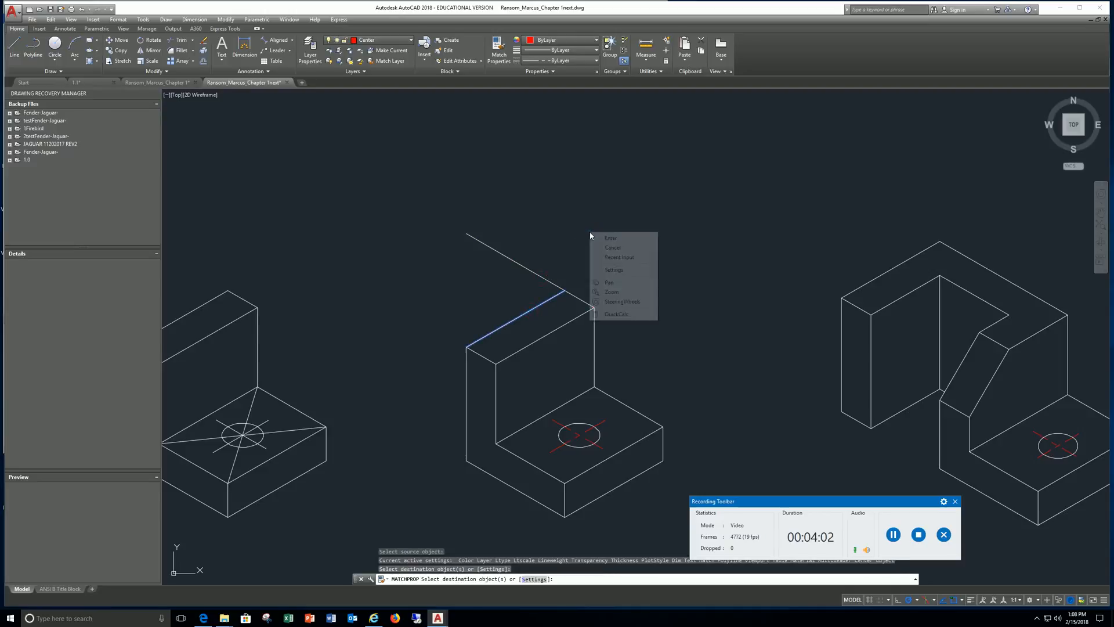
click(606, 237)
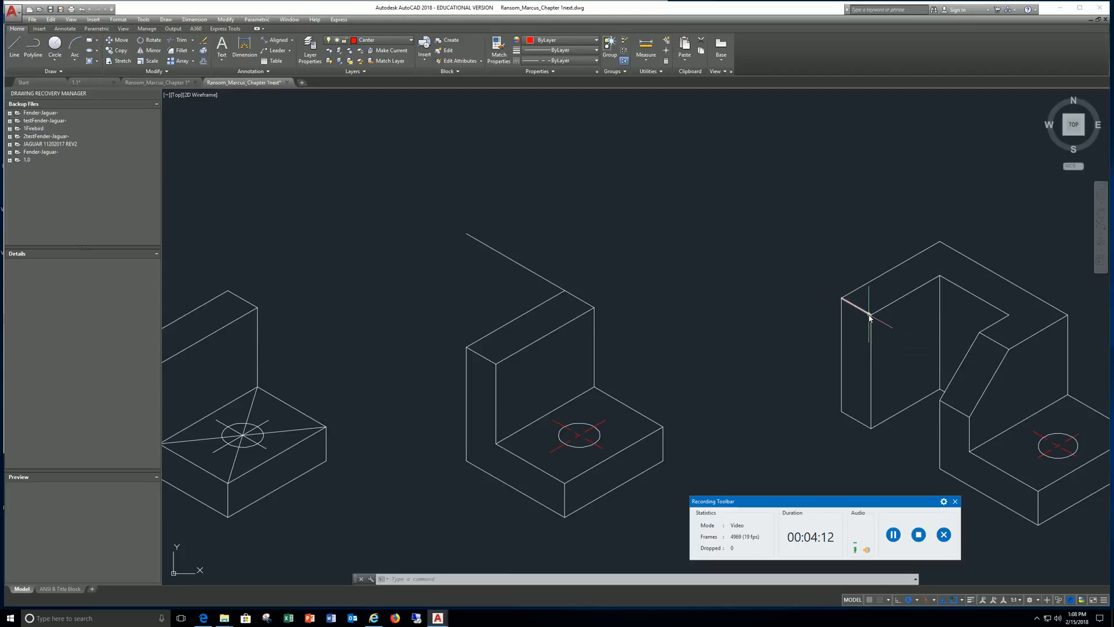
Examine the finished bracket and its dimensioned copy for the sizes of the rear wall, notch, sloped face, base and hole.
mouse_move(920, 360)
middle_down()
mouse_move(778, 315)
mouse_move(510, 258)
mouse_move(526, 275)
middle_up()
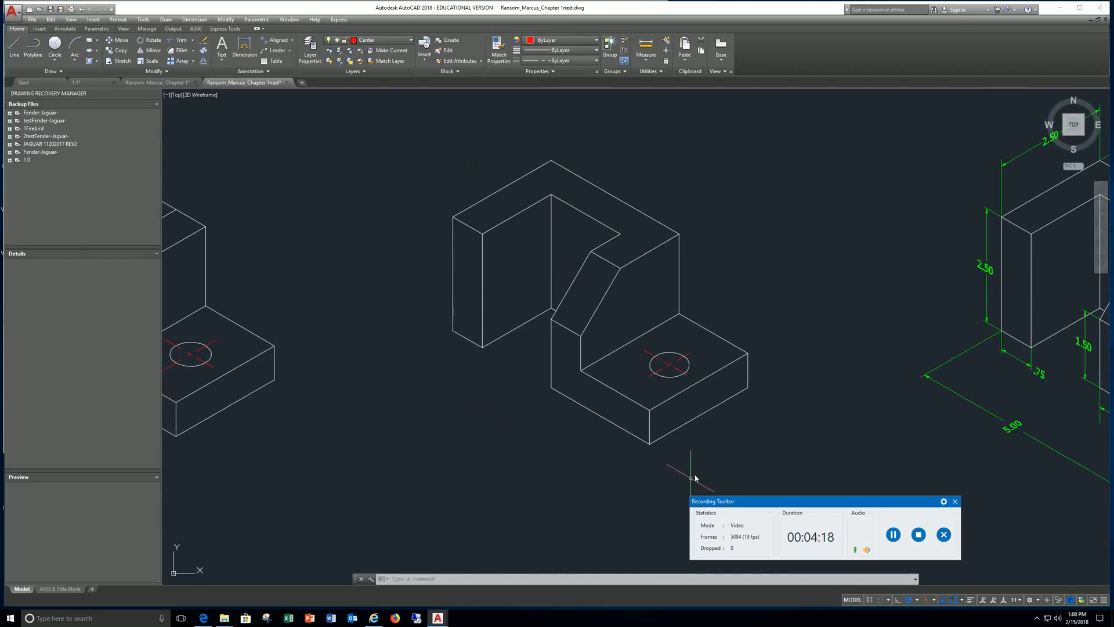
mouse_move(758, 414)
middle_down()
mouse_move(731, 398)
mouse_move(540, 365)
mouse_move(242, 398)
middle_up()
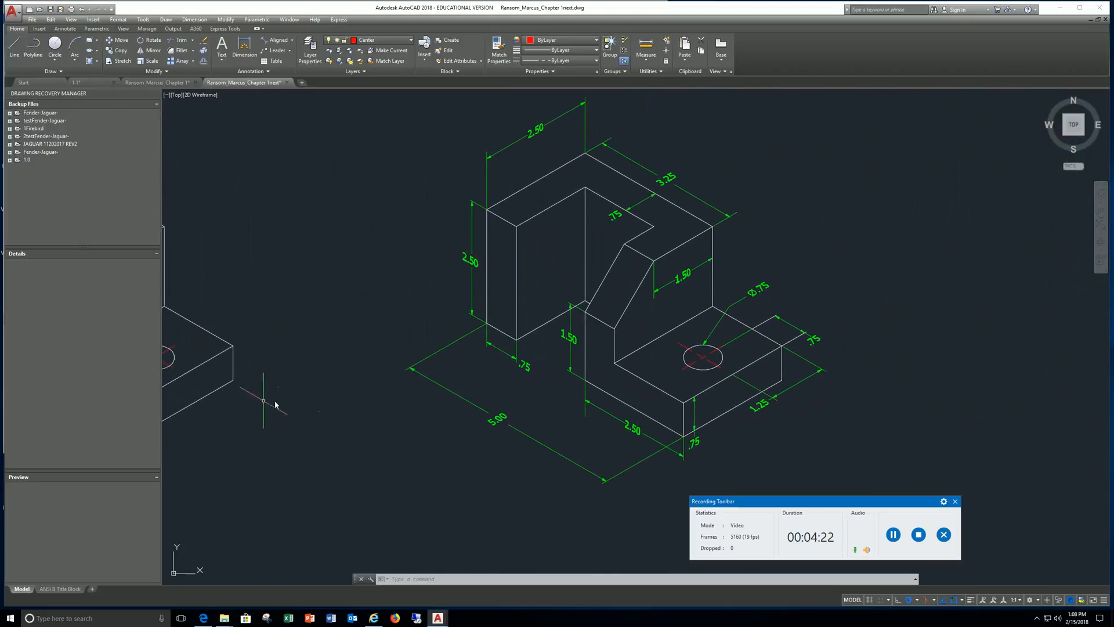
scroll(558, 339, up, 2)
scroll(559, 338, down, 2)
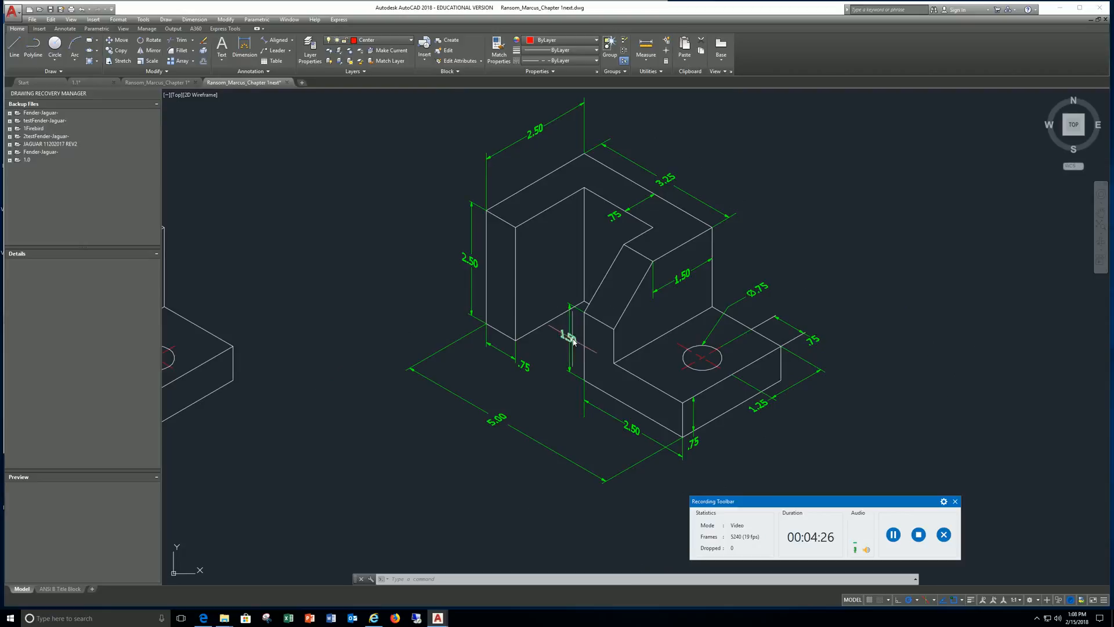
scroll(576, 339, down, 2)
scroll(577, 337, up, 2)
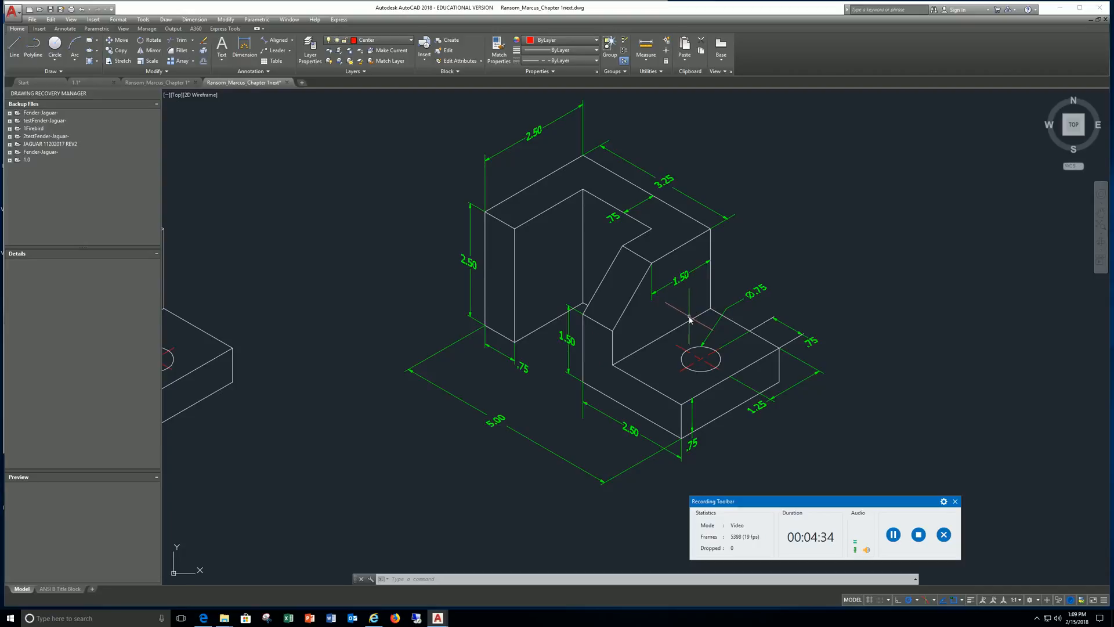
scroll(692, 341, up, 2)
scroll(692, 341, down, 2)
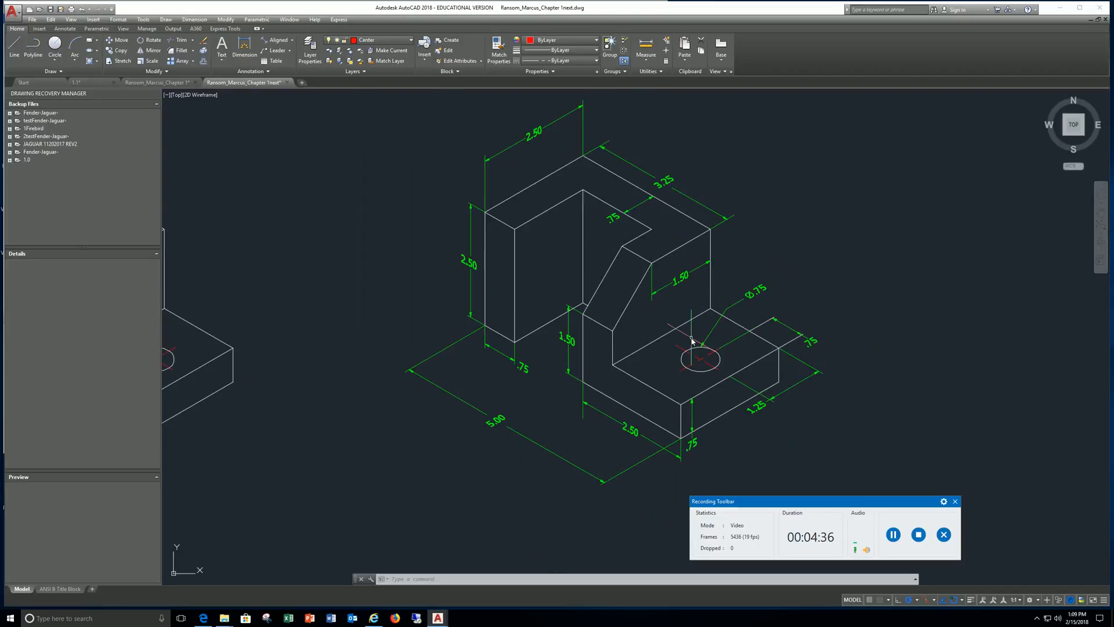